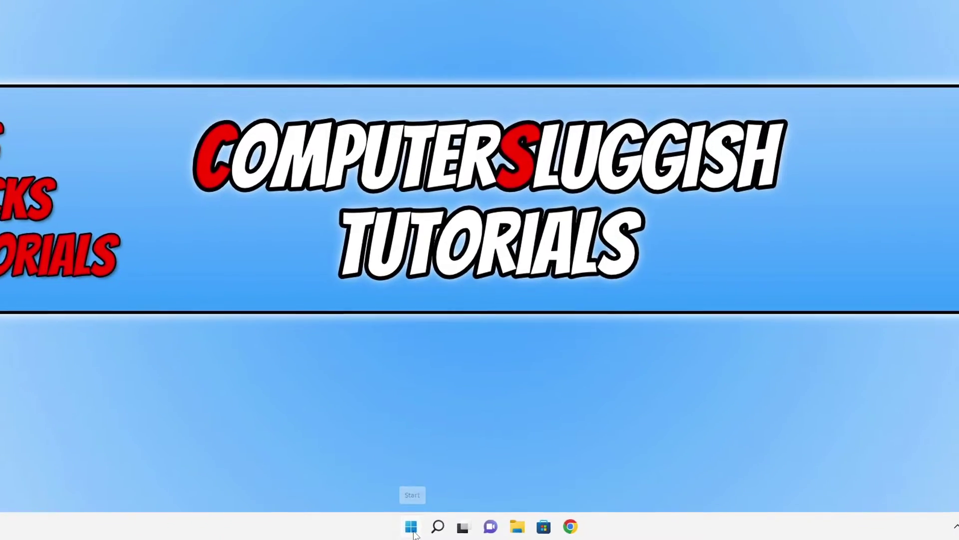
- Search the Start menu for "control panel" and open Control Panel
left_click(411, 527)
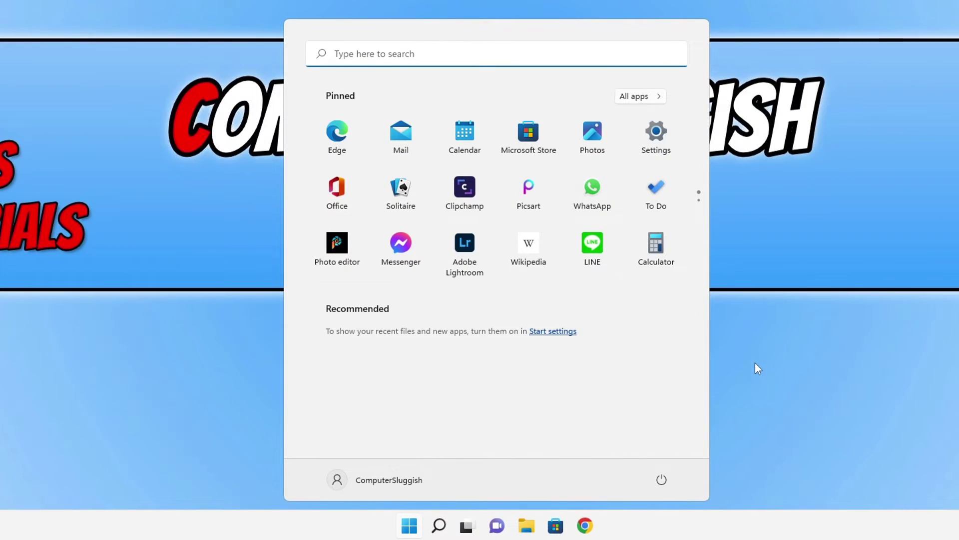
type("control panel")
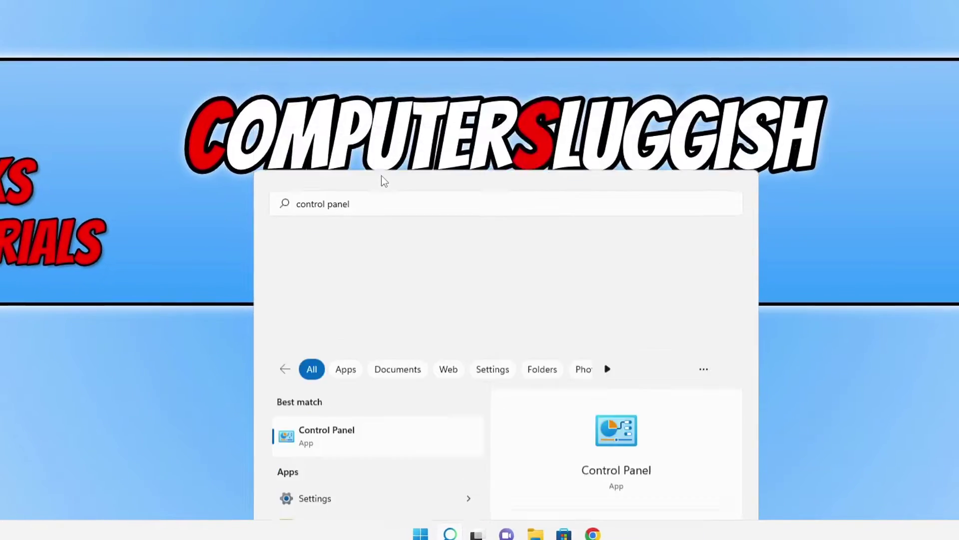
left_click(372, 163)
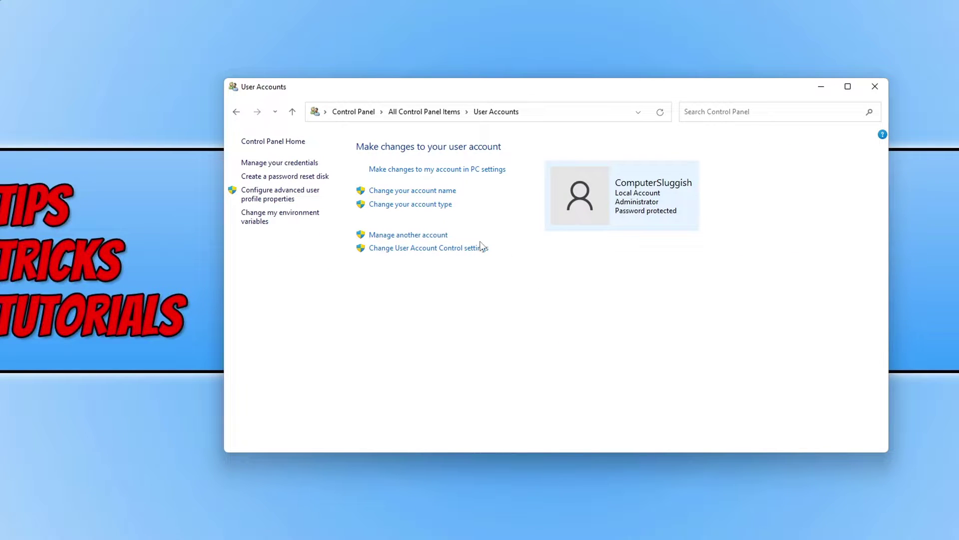
- List the local accounts via Manage another account, then bring up the Start menu
left_click(425, 236)
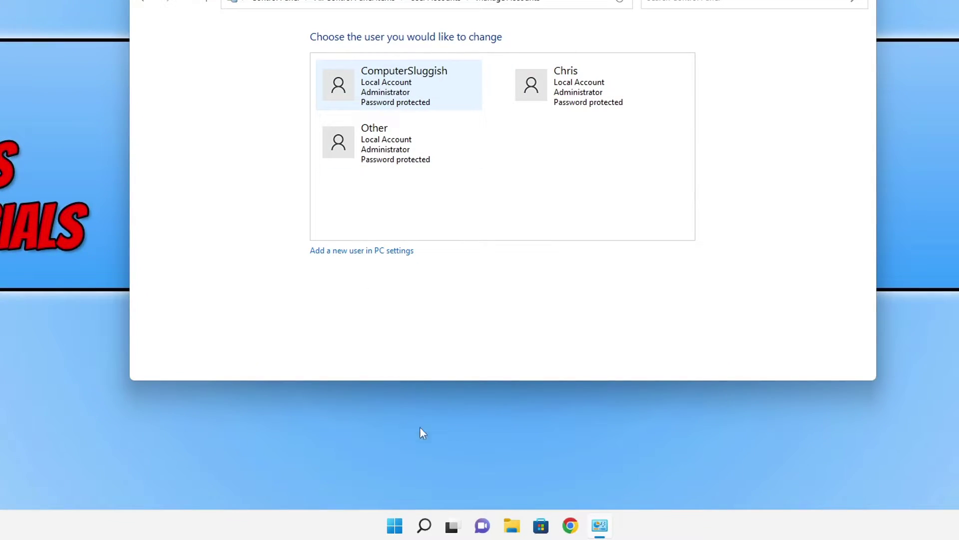
left_click(393, 525)
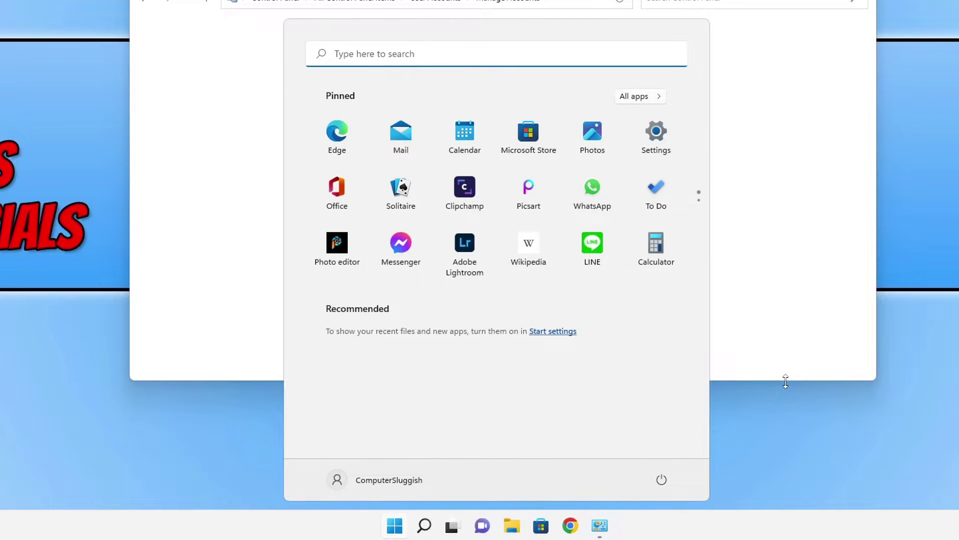
- Launch cmd as administrator and place it beside the Manage Accounts window
type("cmd")
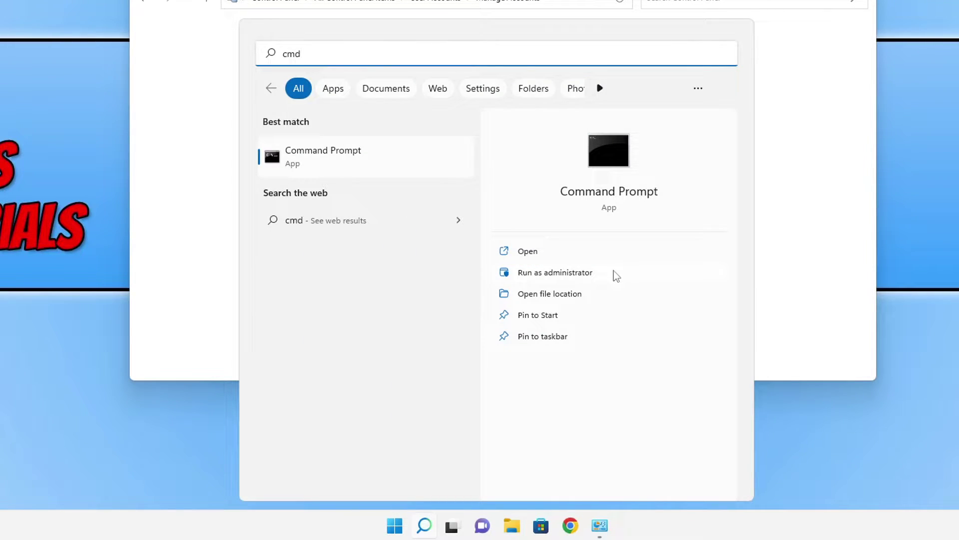
left_click(614, 272)
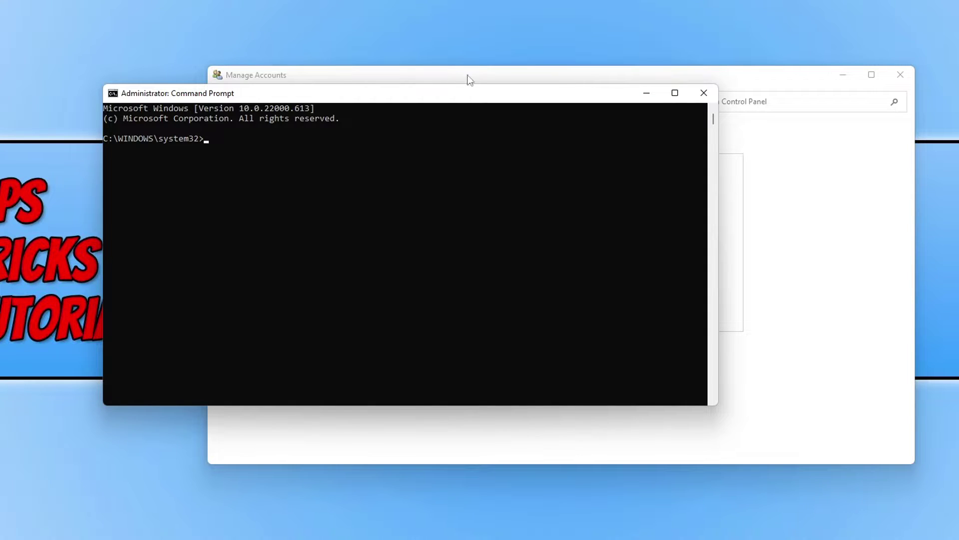
left_click_drag(336, 75, 545, 103)
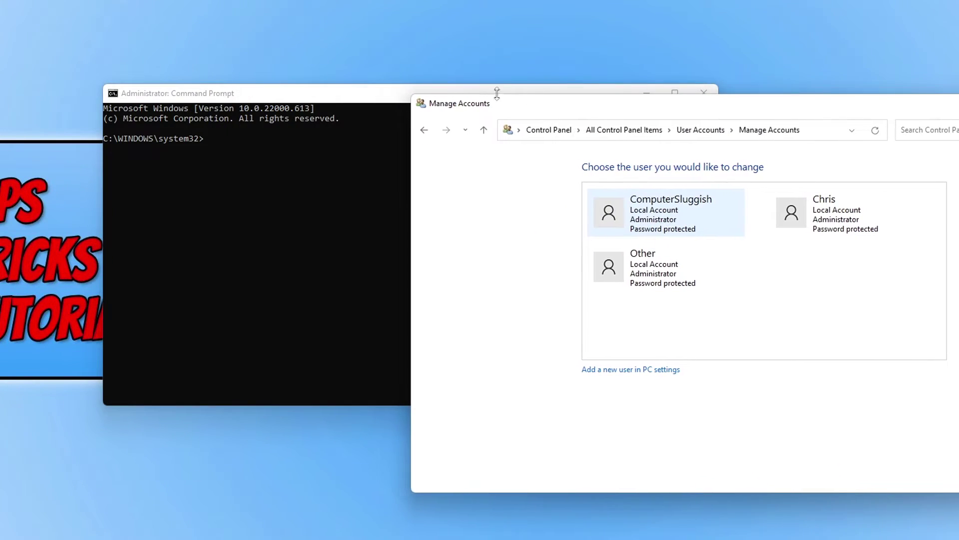
left_click_drag(377, 97, 282, 59)
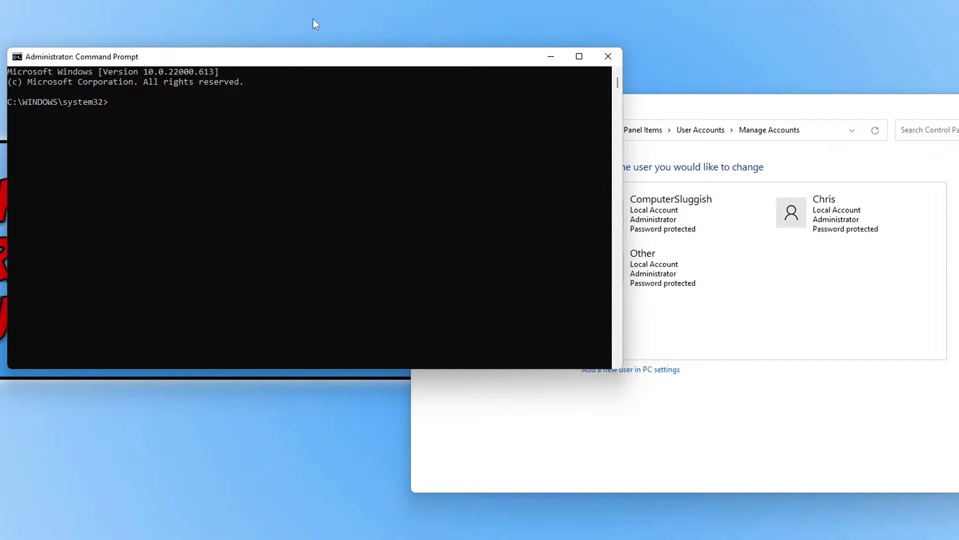
- Run net user to list the local user accounts
type("net user")
key("Return")
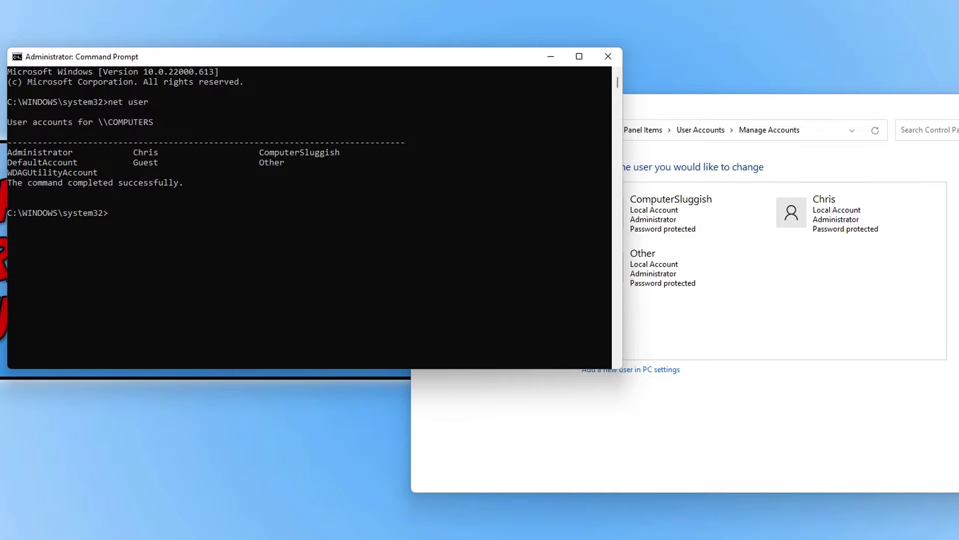
- Enter "net user administrator /active" at the prompt without running it
type("net user administrator /active:")
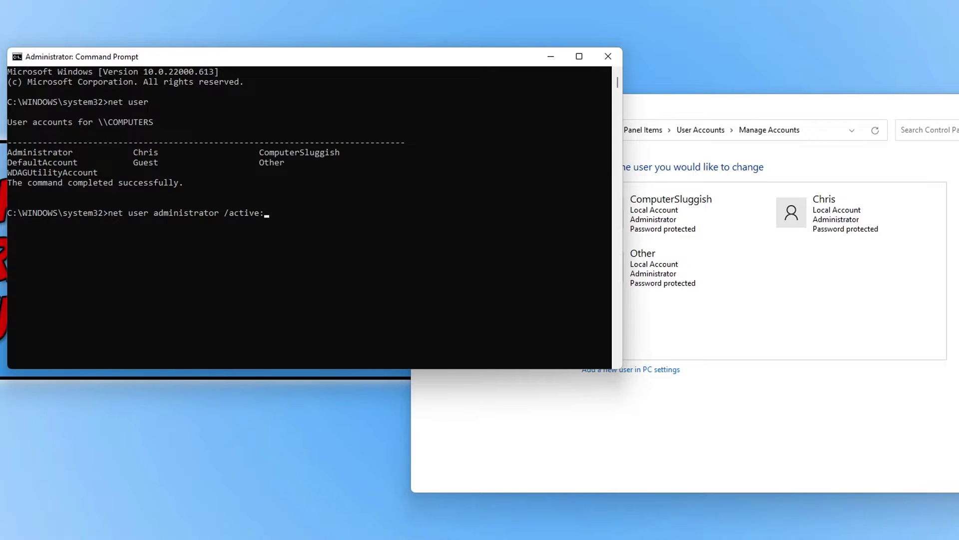
- Run 'net user administrator /active:yes' to enable the built-in Administrator account
type("yes")
key("Return")
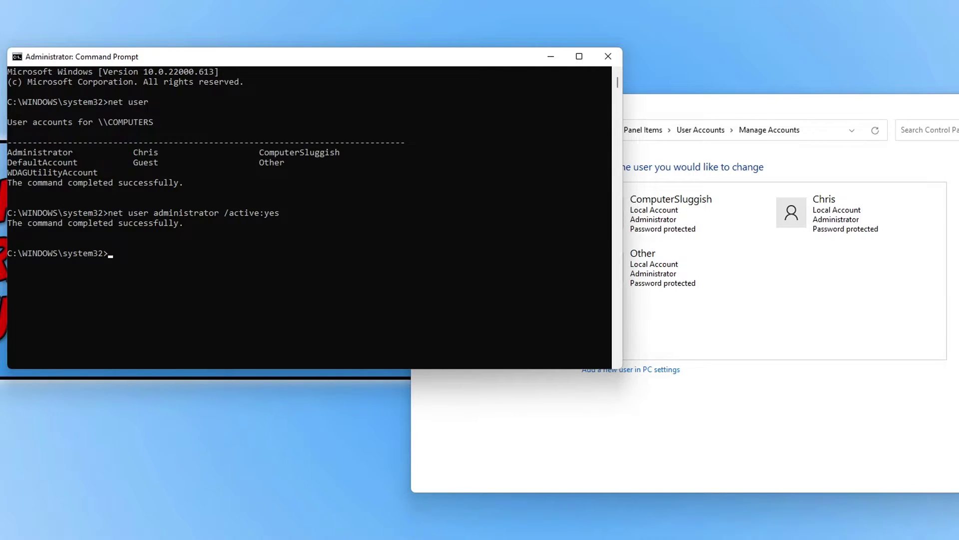
- Go back to the User Accounts page and reopen 'Manage another account' to refresh the account list
left_click(839, 103)
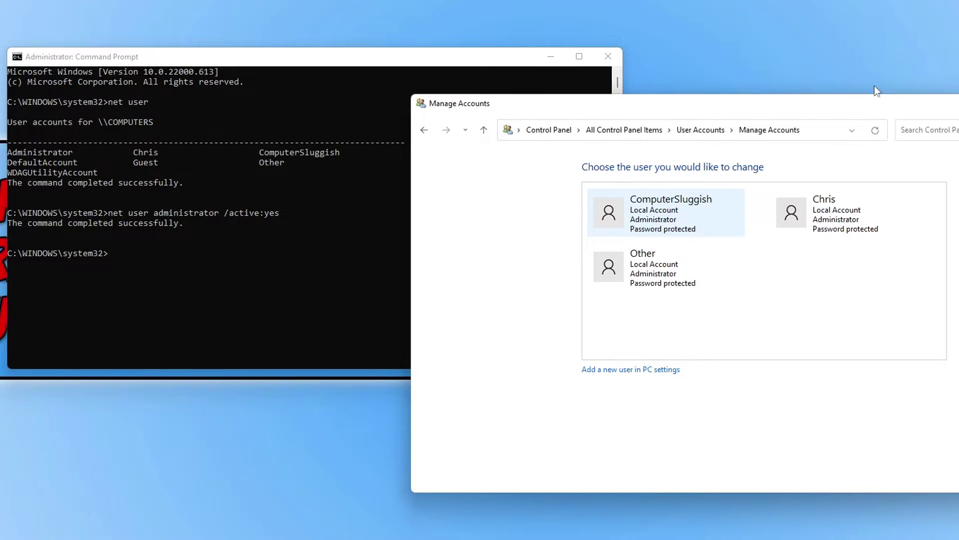
left_click(700, 136)
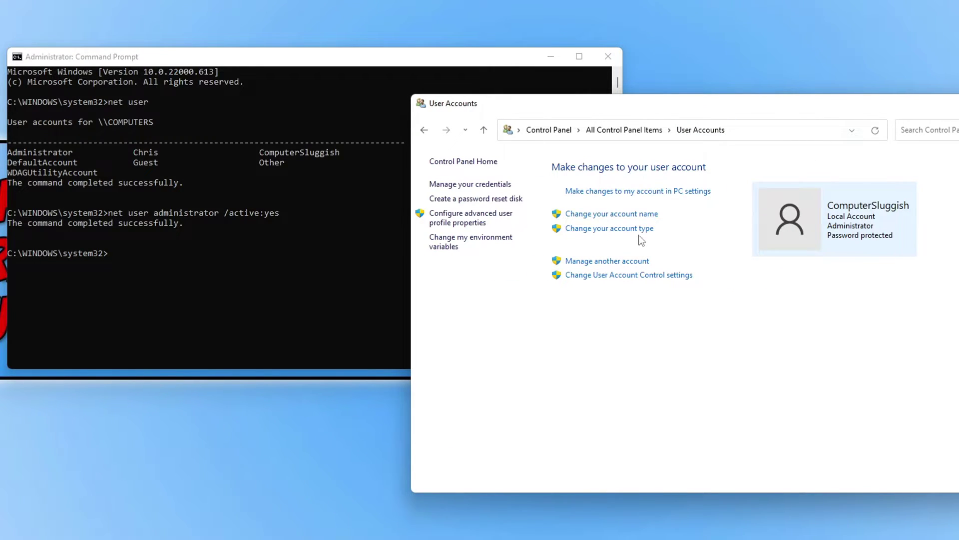
left_click(636, 269)
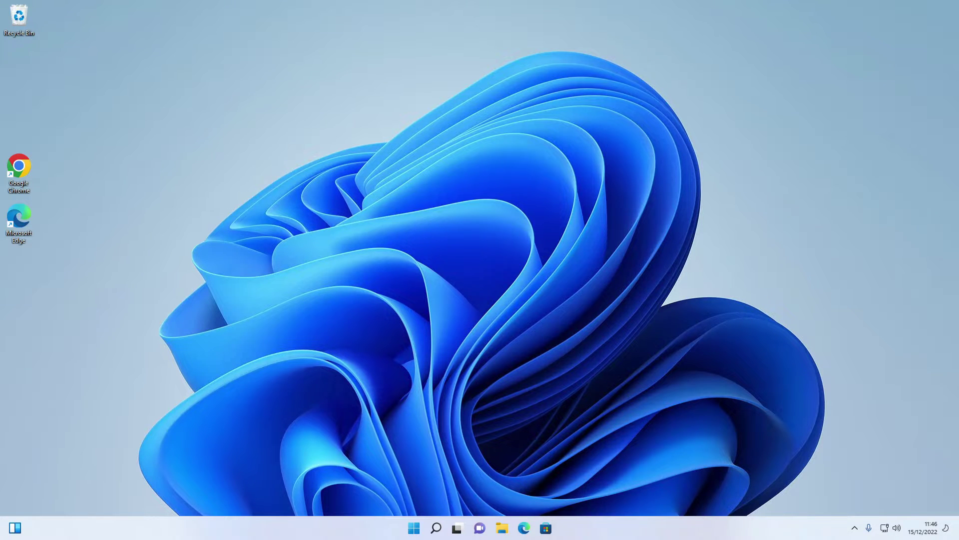
- Open the Windows Start menu
key("super")
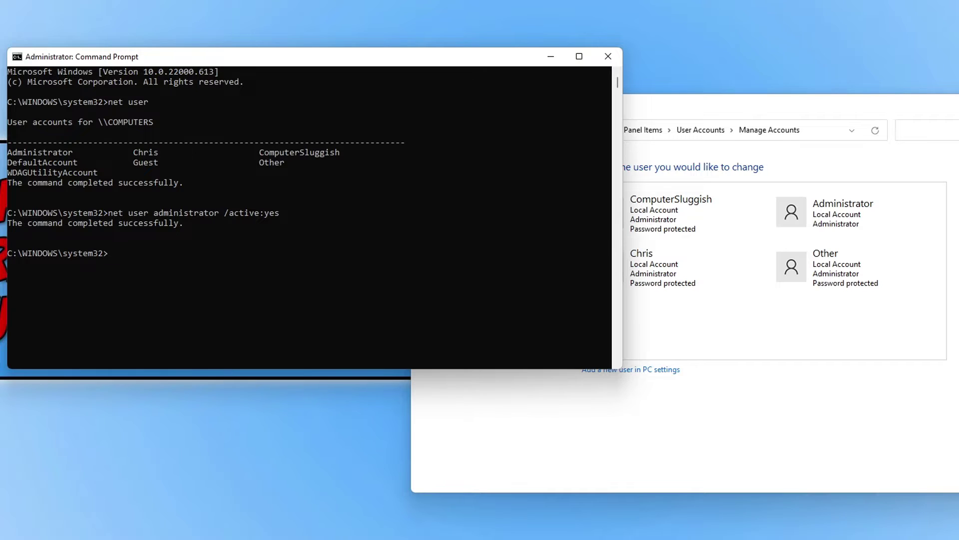
- Open the Administrator account's Change an Account page, back out of 'Create a password', and return to Command Prompt
left_click(841, 105)
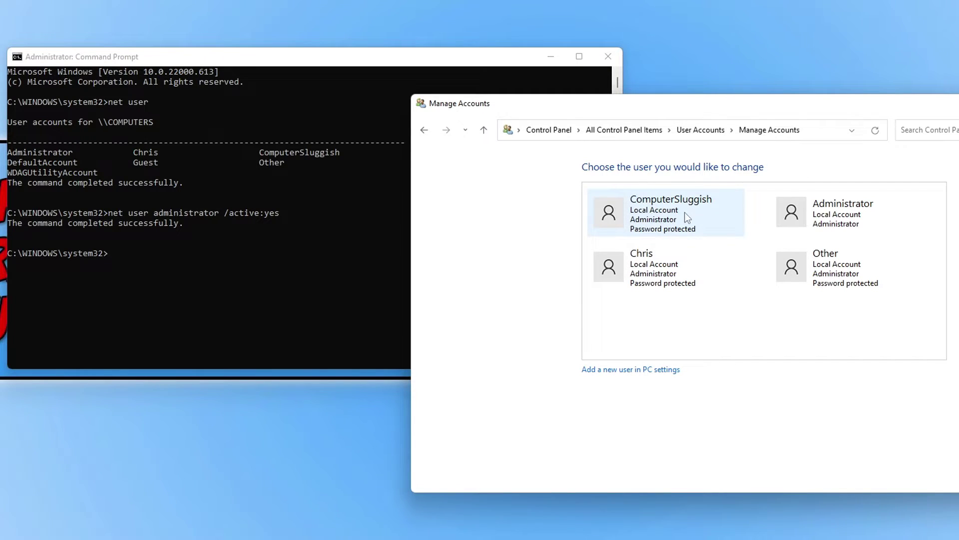
left_click(831, 218)
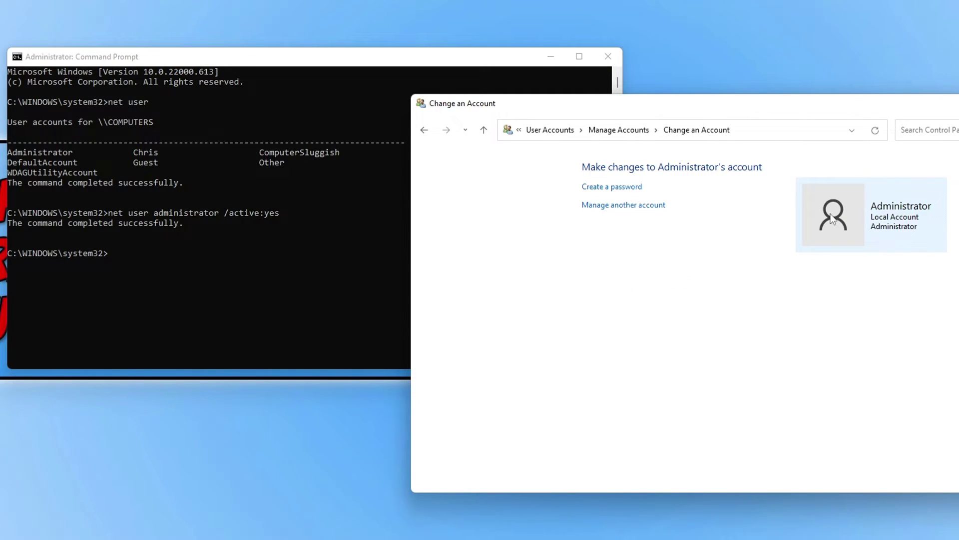
left_click(604, 188)
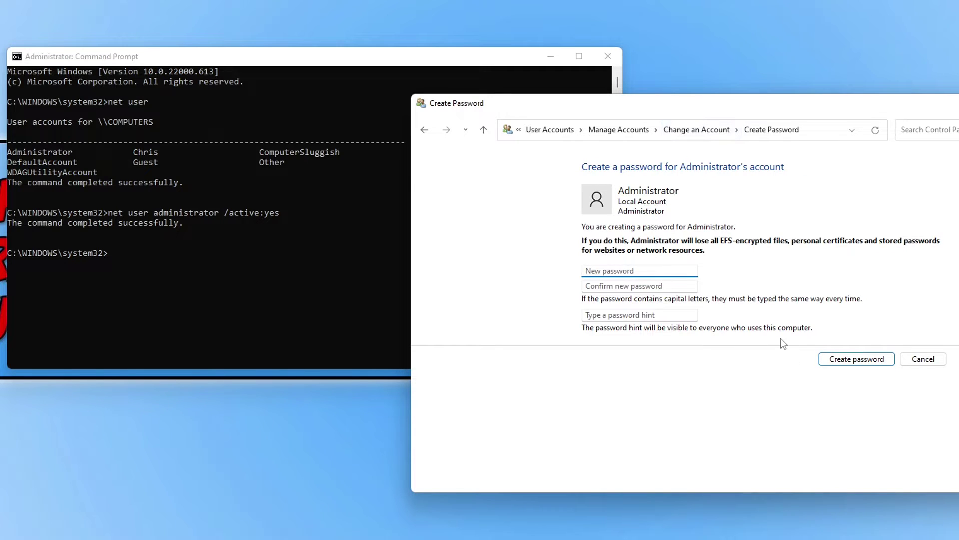
left_click(425, 131)
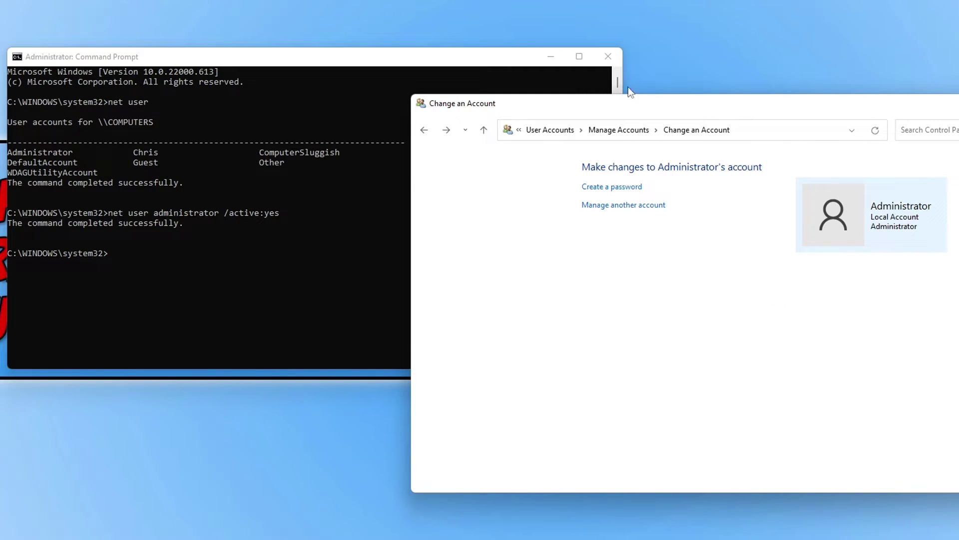
left_click(462, 73)
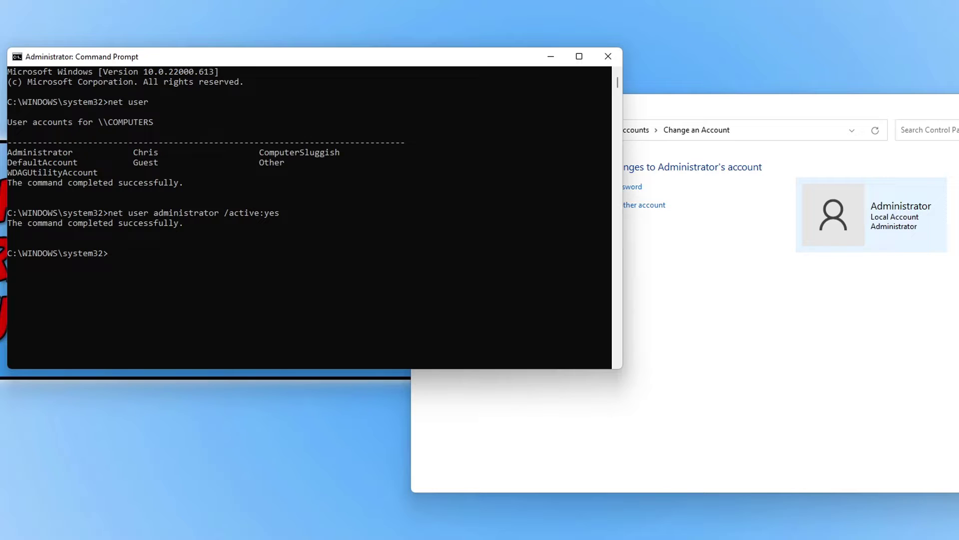
- Enter 'net user administrator' followed by a new password for the account
type("net user ")
type("administrato")
type("net user administrator")
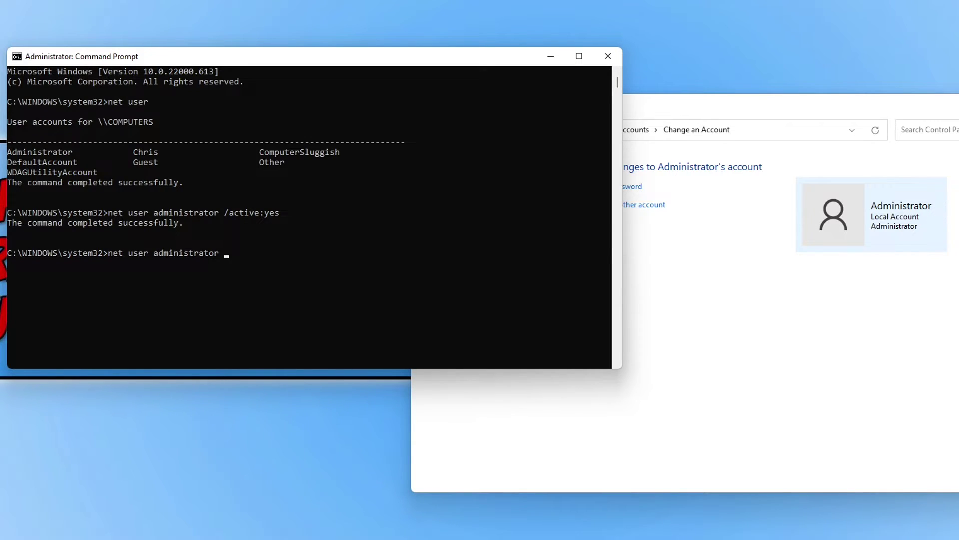
type("test")
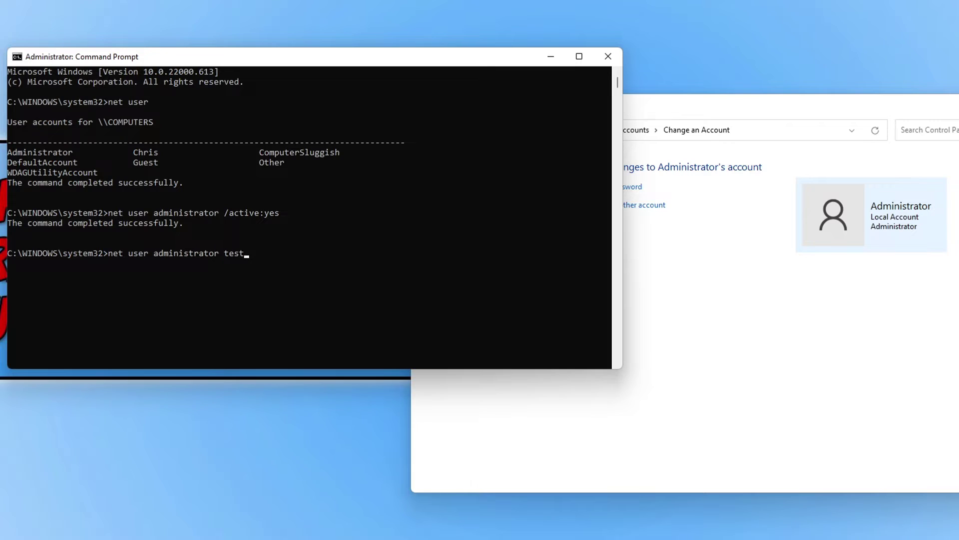
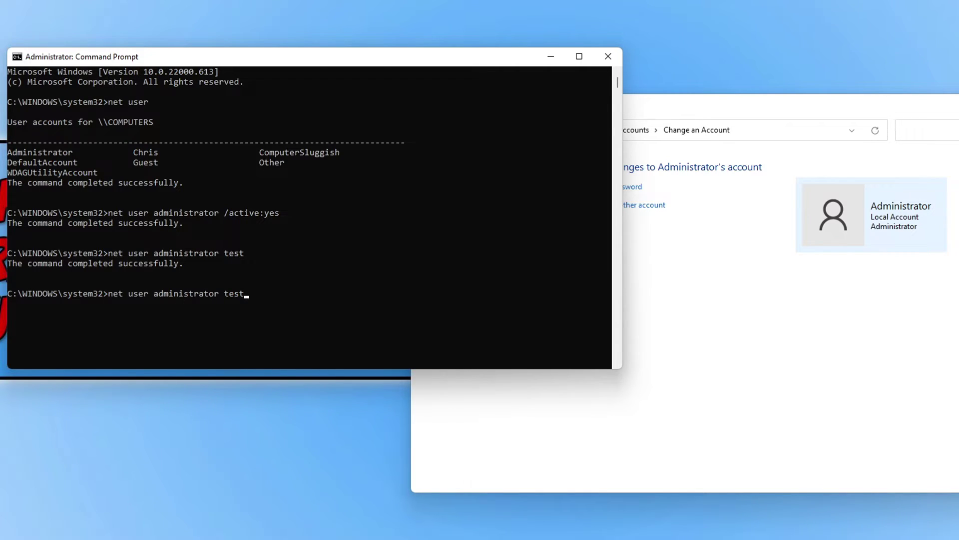
- Edit the recalled command to net user administrator /random for a random password
key("BackSpace")
key("BackSpace")
key("BackSpace")
key("BackSpace")
type("/random")
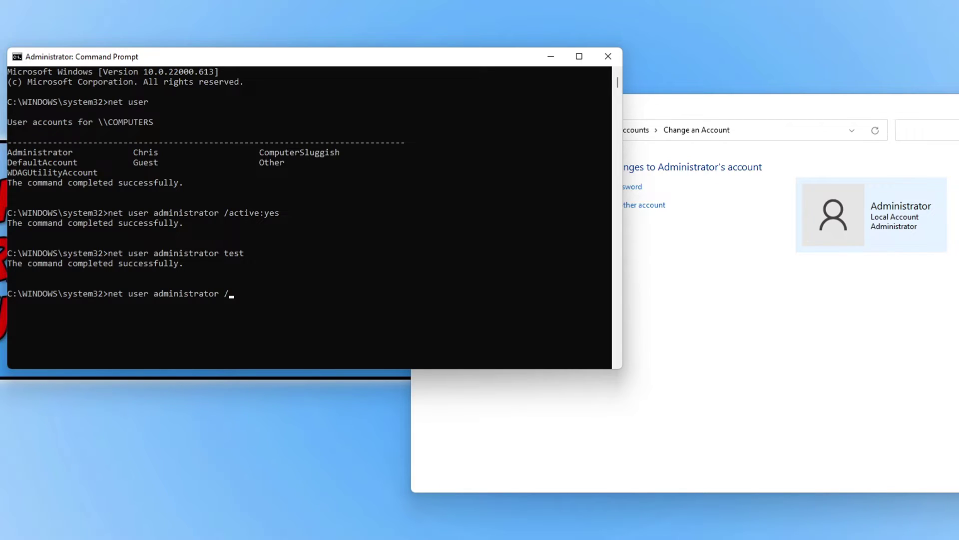
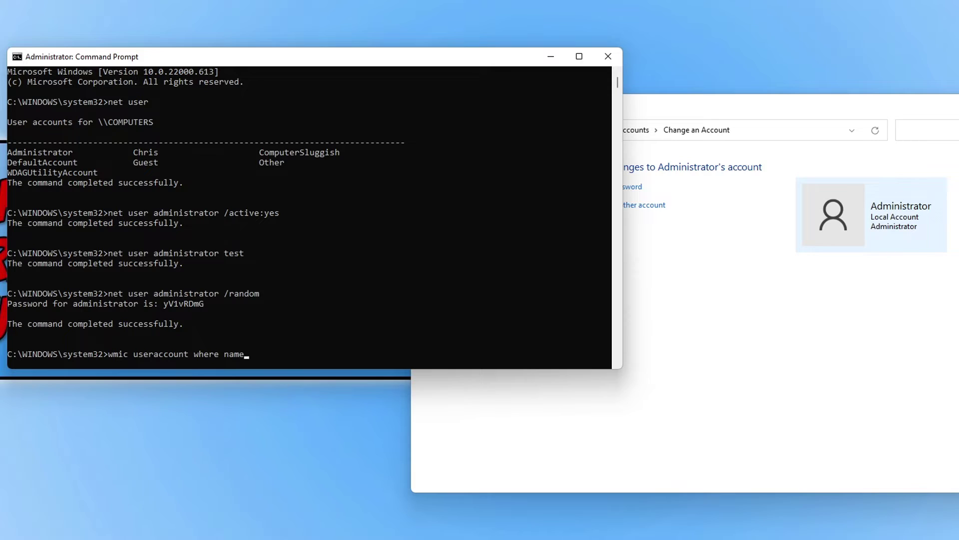
- Add '=' after 'where name' in the wmic useraccount command to begin the administrator filter
type("=")
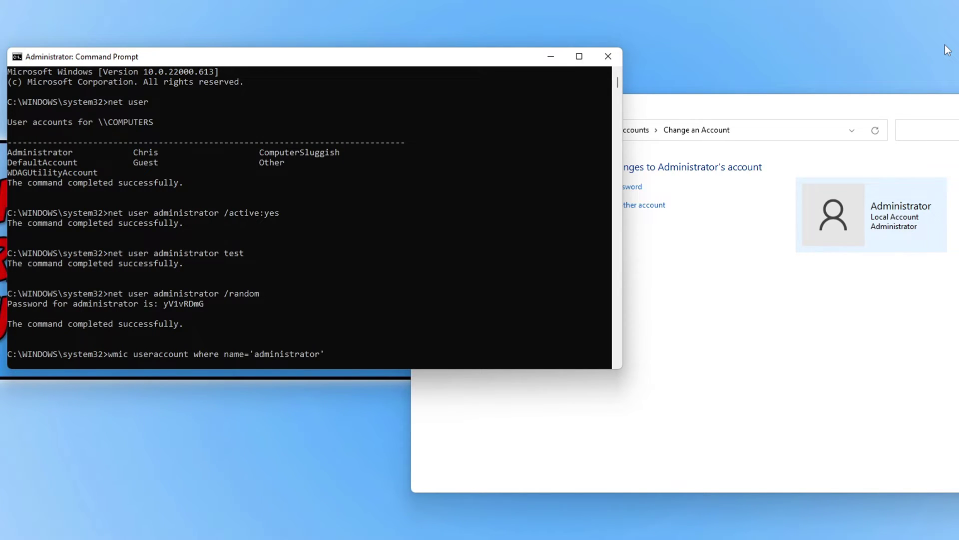
- Run the wmic rename to 'csadmin', then open Manage Accounts in Control Panel to confirm it
type("rename 'csadmin'")
key("Return")
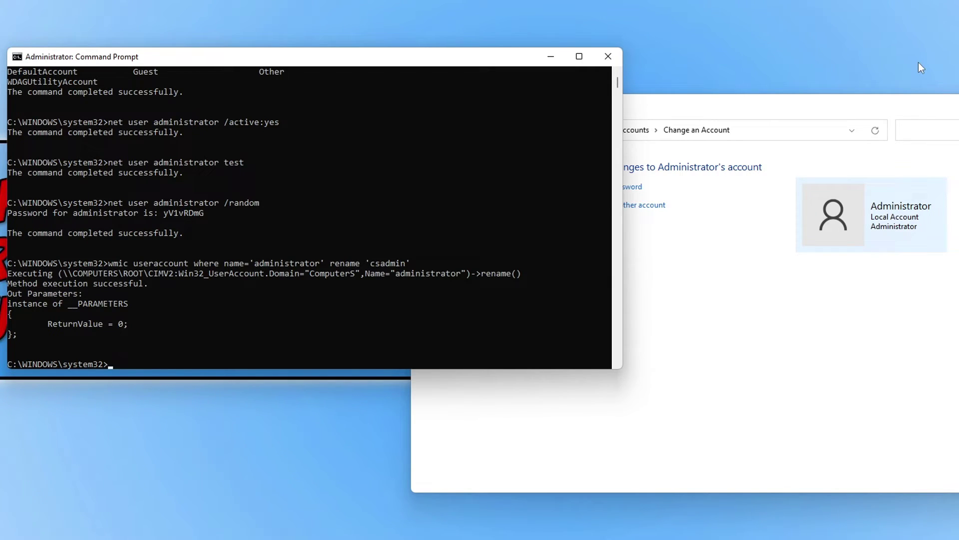
left_click(689, 117)
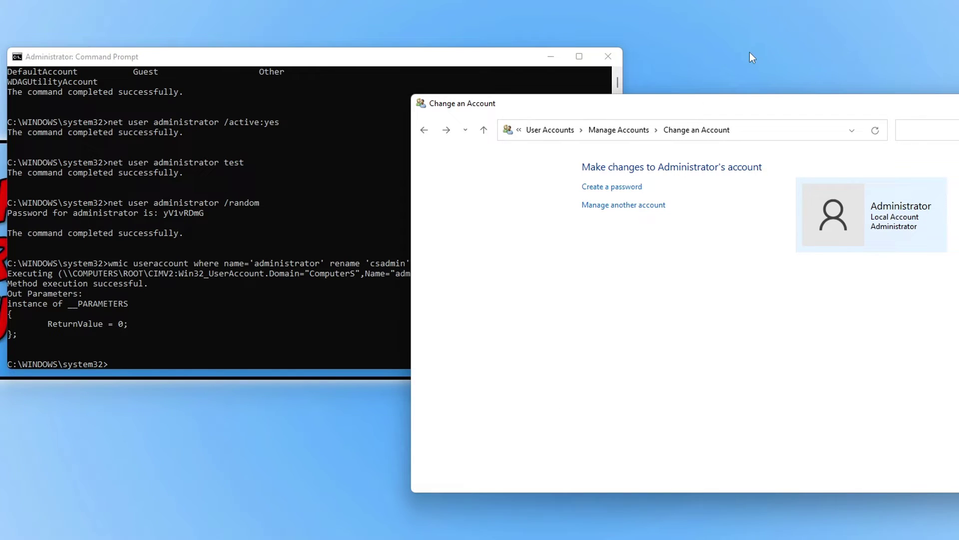
left_click(618, 130)
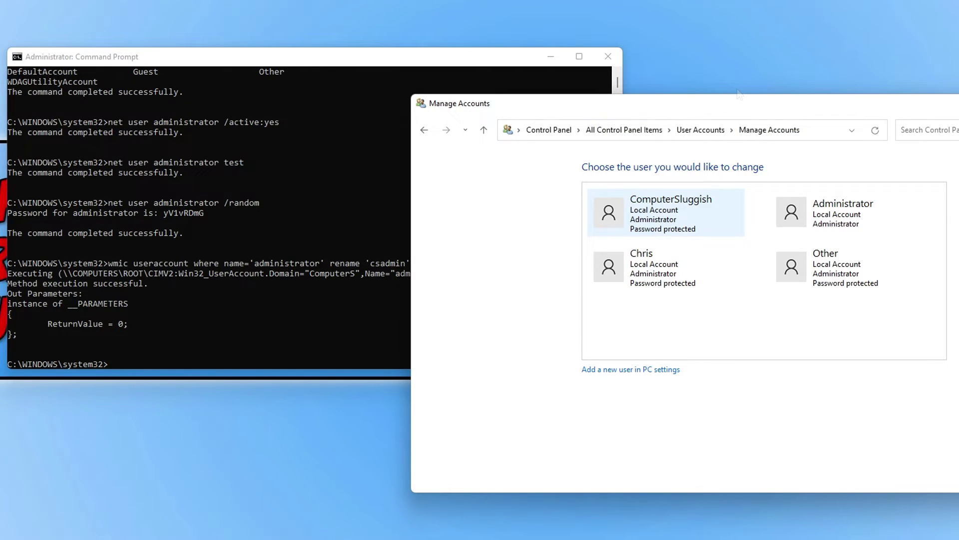
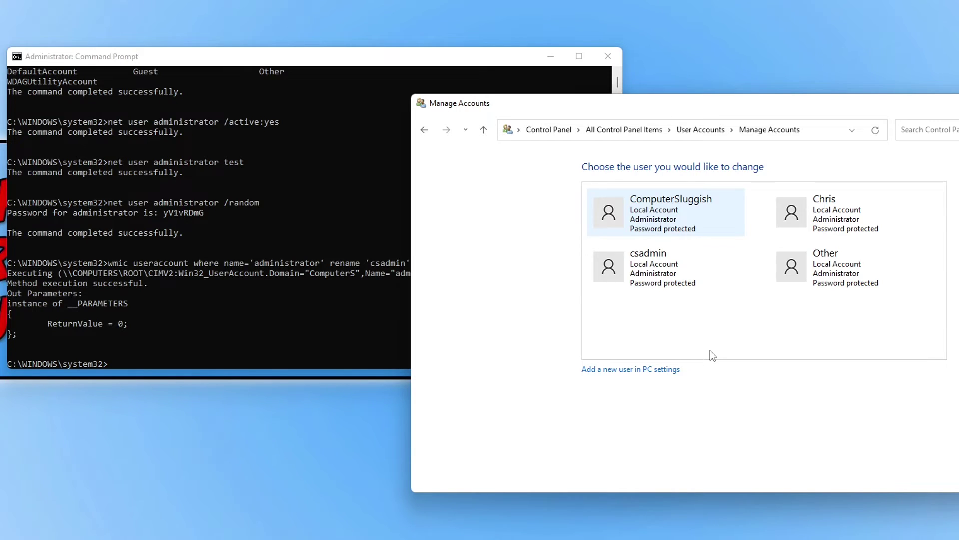
- Bring the Administrator: Command Prompt window in front of the Manage Accounts page listing csadmin
left_click(422, 63)
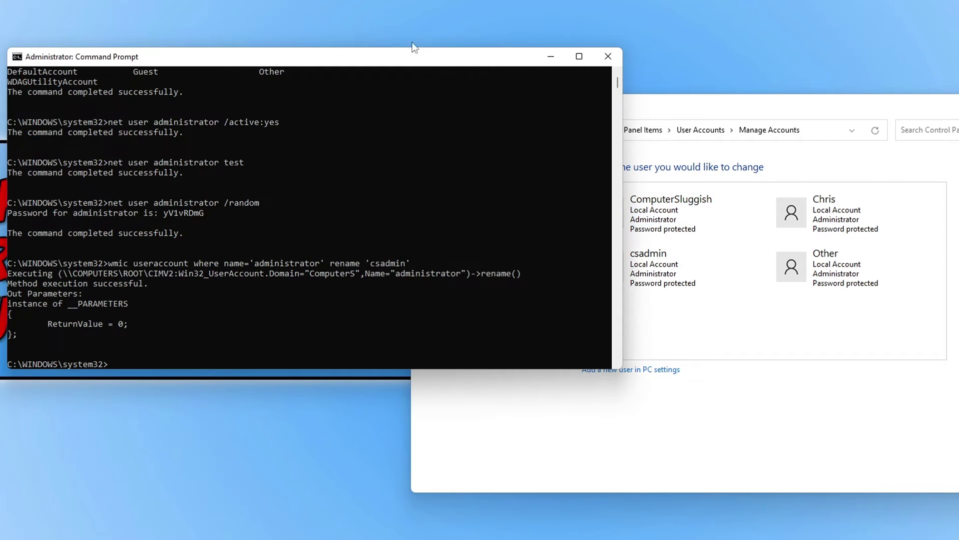
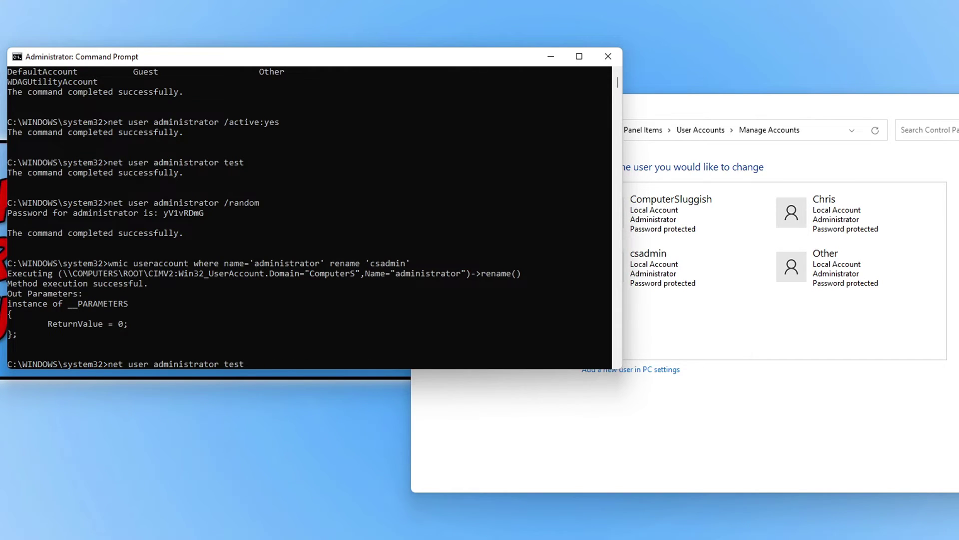
- Edit the recalled net user command into 'net user csadmin /active:no' and run it to disable csadmin
key("Down")
key("Up")
key("Up")
key("BackSpace")
key("BackSpace")
type("no")
key("Left")
key("Left")
key("Left")
key("Left")
key("BackSpace")
key("BackSpace")
key("BackSpace")
key("BackSpace")
key("BackSpace")
key("BackSpace")
key("BackSpace")
key("BackSpace")
key("BackSpace")
key("BackSpace")
key("BackSpace")
key("BackSpace")
key("BackSpace")
type("csadmin")
key("Return")
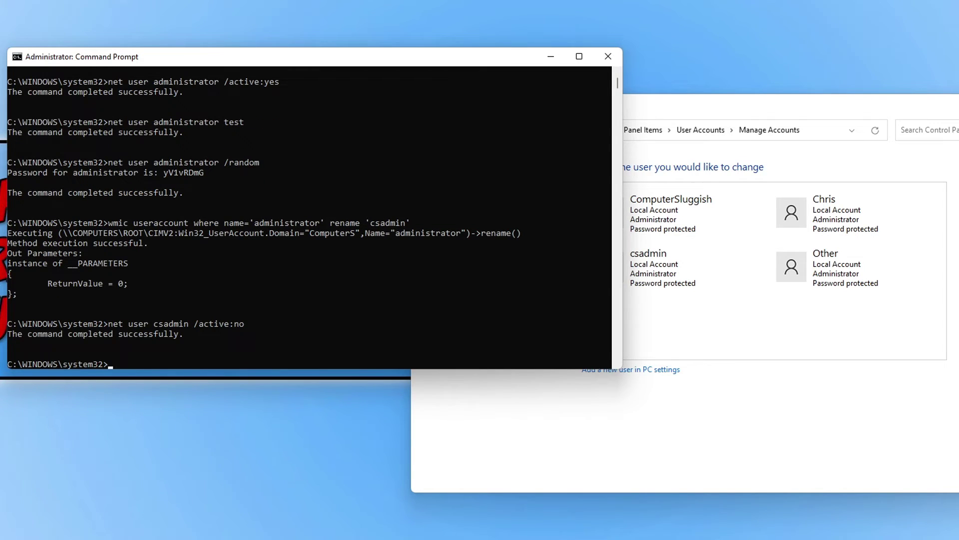
- Return to User Accounts in Control Panel and reopen Manage another account to confirm csadmin is gone
left_click(719, 100)
left_click(702, 130)
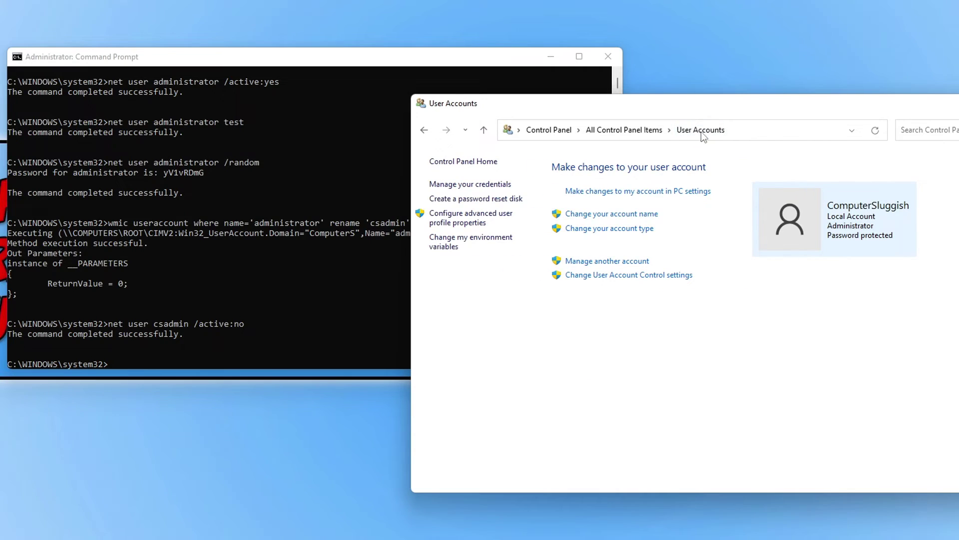
left_click(628, 262)
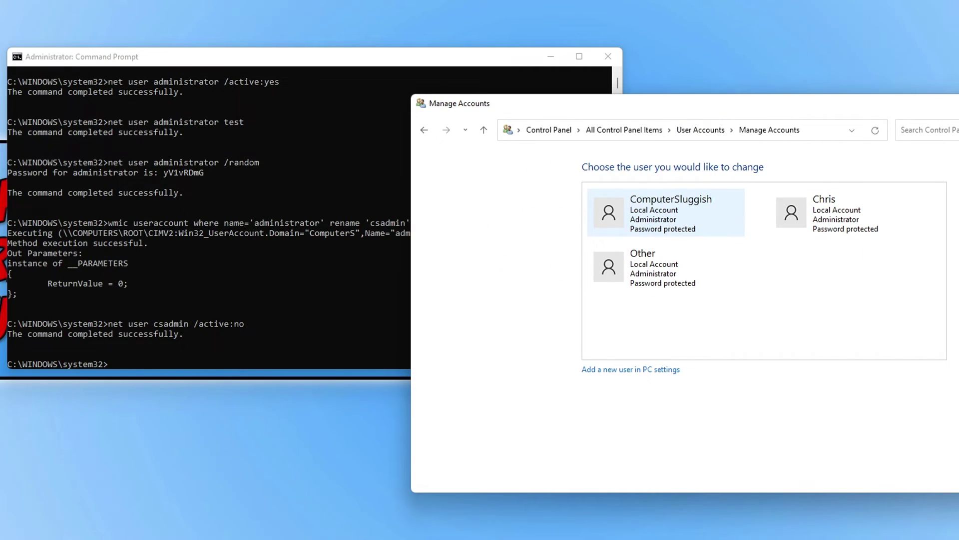